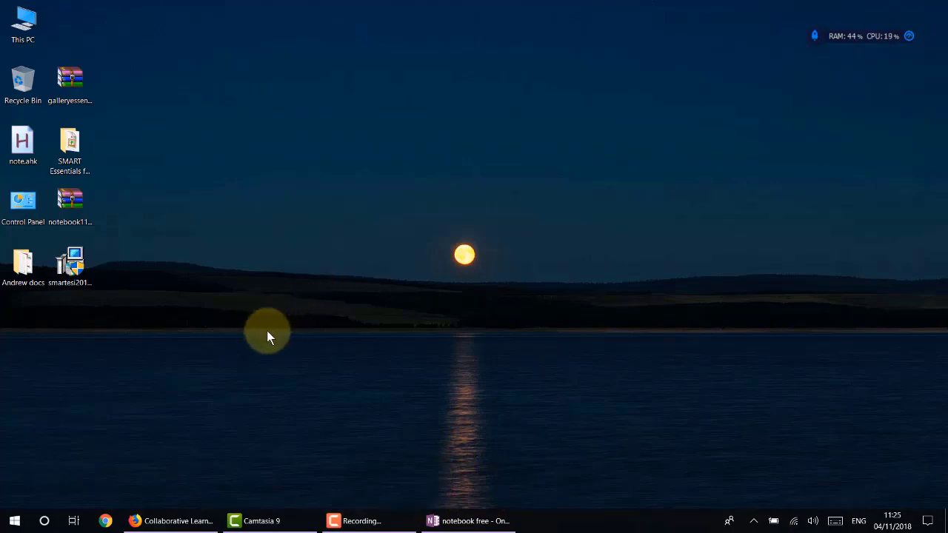
Back on the SMART download page, review the Notebook version list and keep 18.0 selected.
{"action": "left_click", "coordinate": [191, 514]}
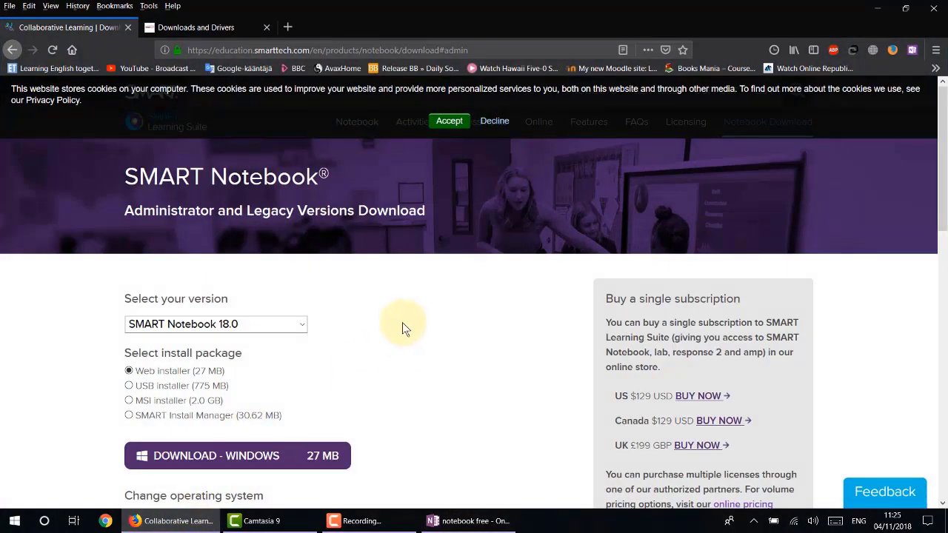
{"action": "left_click", "coordinate": [303, 325]}
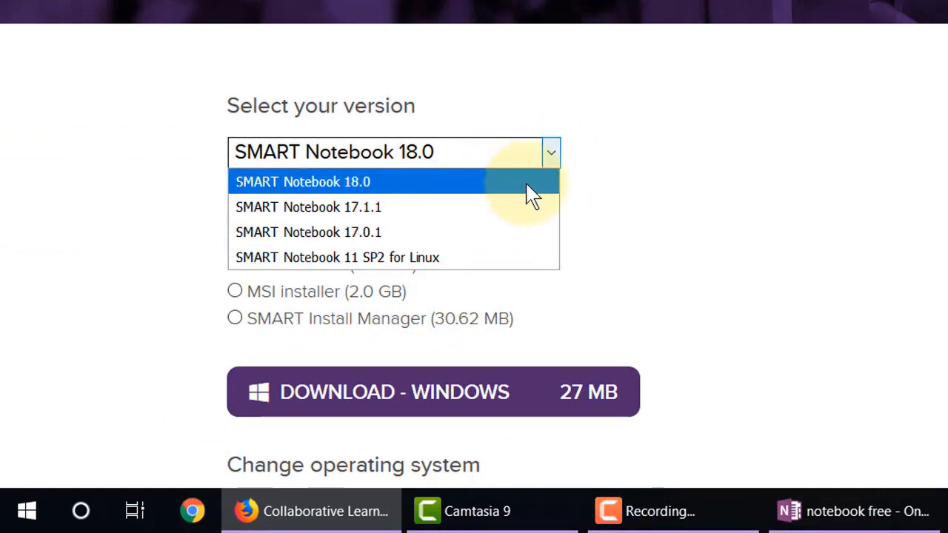
{"action": "left_click", "coordinate": [562, 163]}
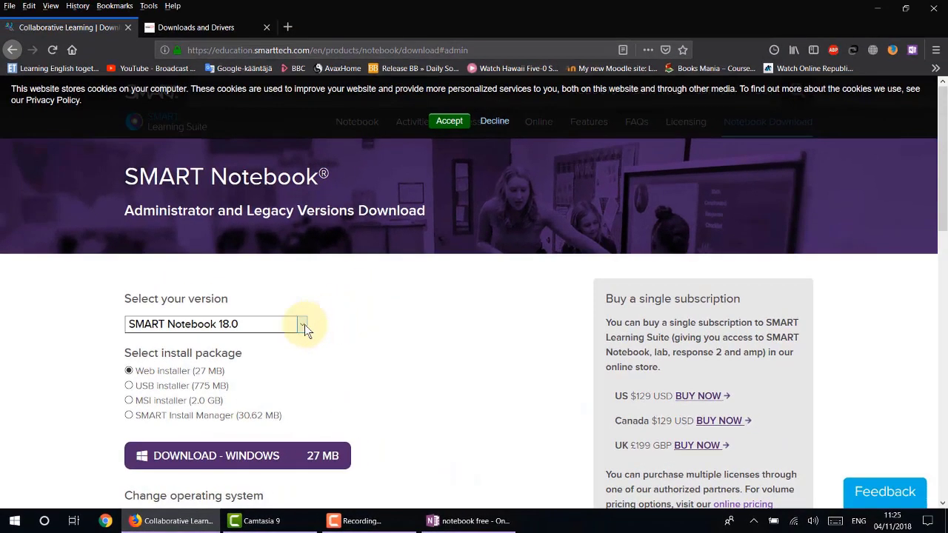
{"action": "left_click", "coordinate": [305, 324]}
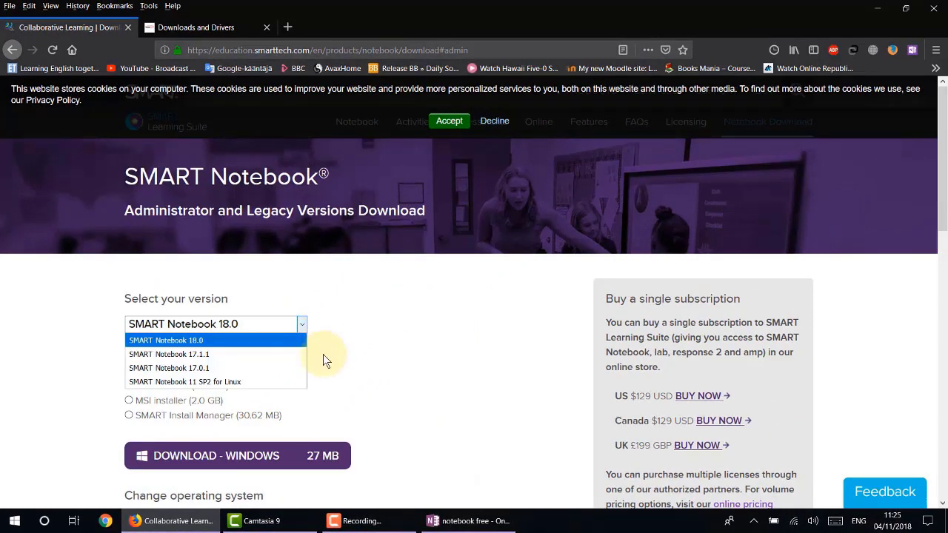
{"action": "left_click", "coordinate": [323, 354]}
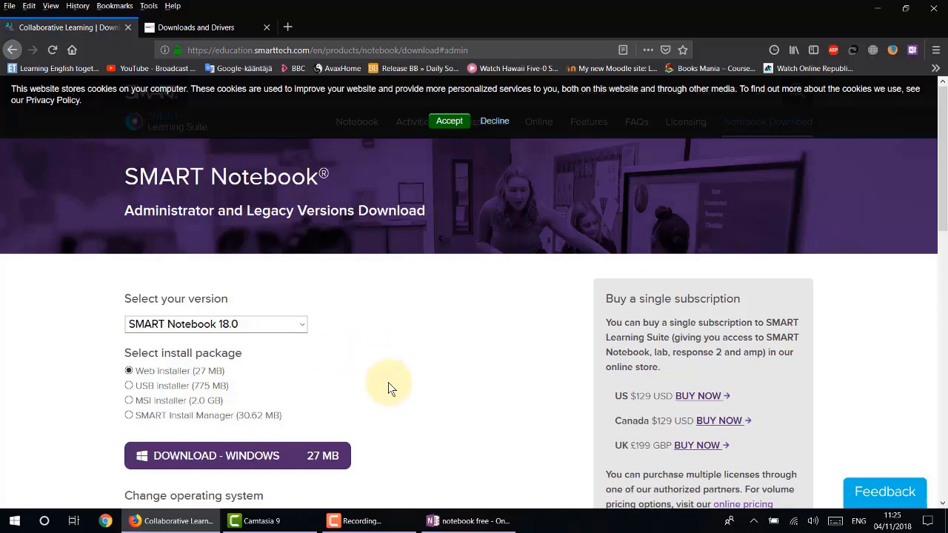
Check the Downloads and Drivers page for Notebook 11.4, then bring up the OneNote download guide.
{"action": "left_click", "coordinate": [216, 27]}
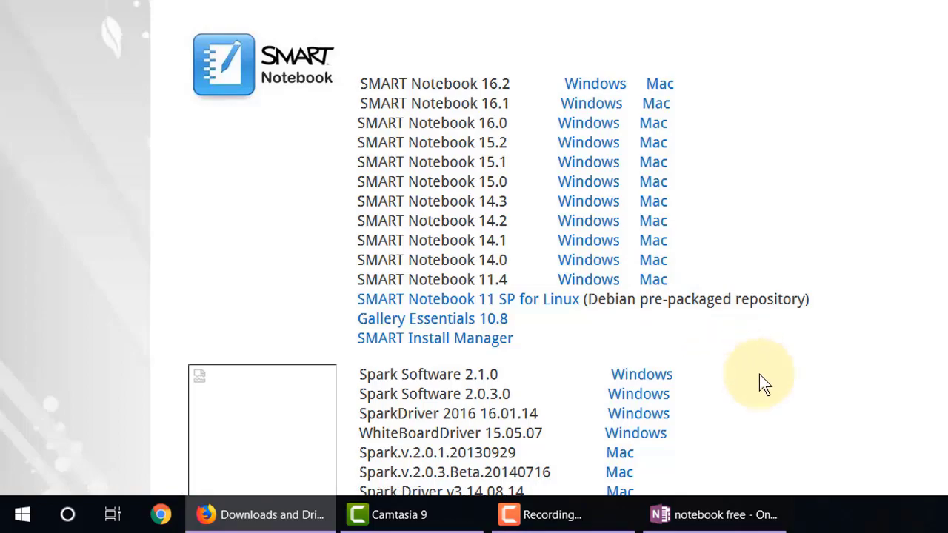
{"action": "left_click", "coordinate": [718, 514]}
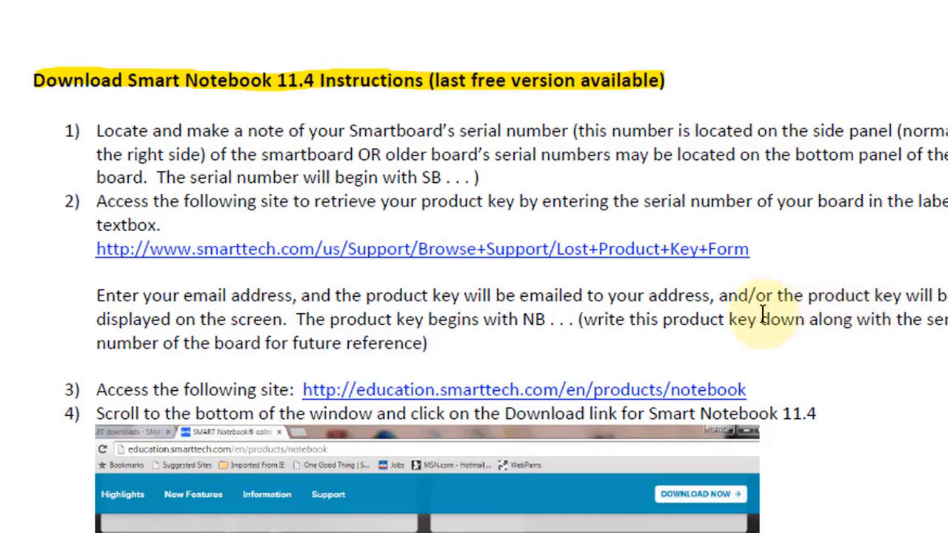
Scroll the OneNote guide down to step 5 and the forum screenshot below it.
{"action": "scroll", "coordinate": [758, 313], "scroll_direction": "down", "scroll_amount": 4}
{"action": "scroll", "coordinate": [582, 313], "scroll_direction": "down", "scroll_amount": 5}
{"action": "scroll", "coordinate": [69, 314], "scroll_direction": "down", "scroll_amount": 1}
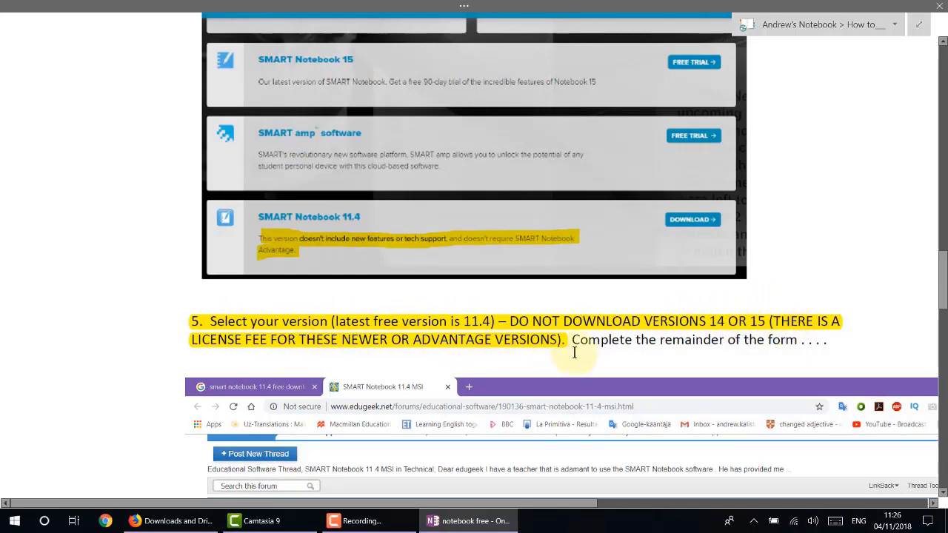
{"action": "scroll", "coordinate": [676, 398], "scroll_direction": "down", "scroll_amount": 2}
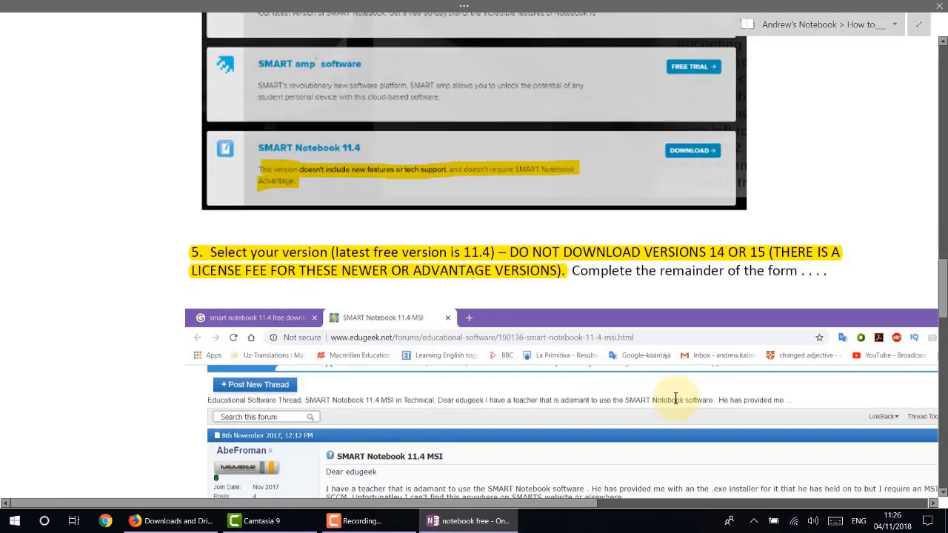
Scroll further, trial-highlight 'with me' in yellow, and undo it so the highlights stay unchanged.
{"action": "scroll", "coordinate": [667, 404], "scroll_direction": "down", "scroll_amount": 2}
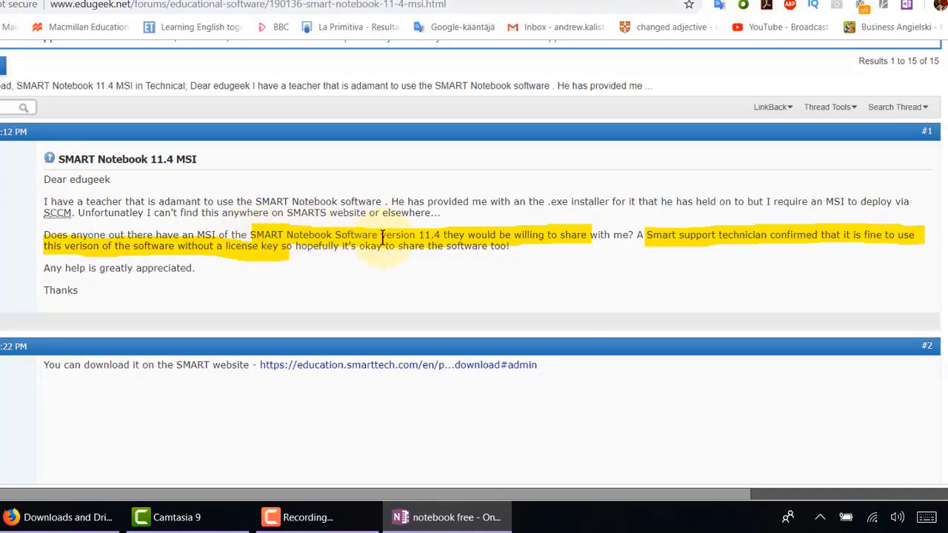
{"action": "left_click_drag", "start_coordinate": [385, 238], "coordinate": [622, 237]}
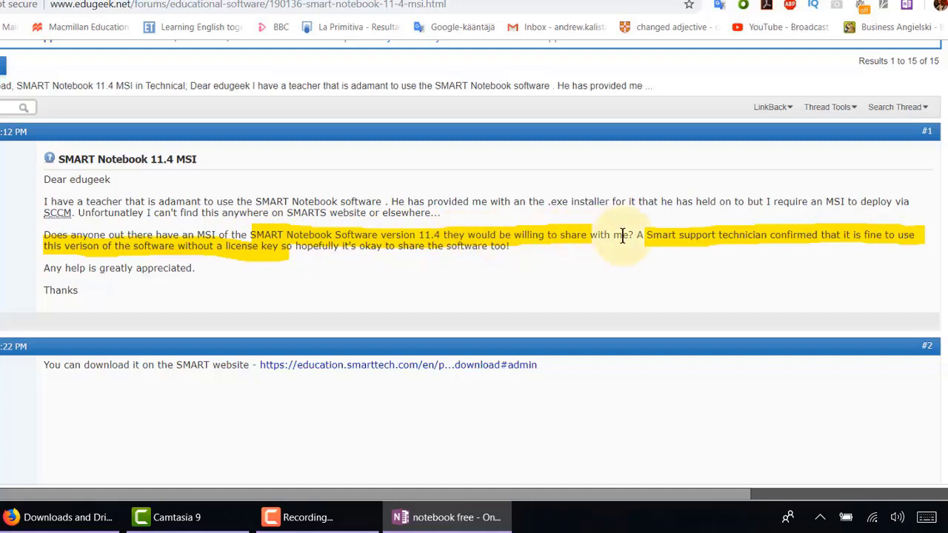
{"action": "key", "text": "ctrl+z"}
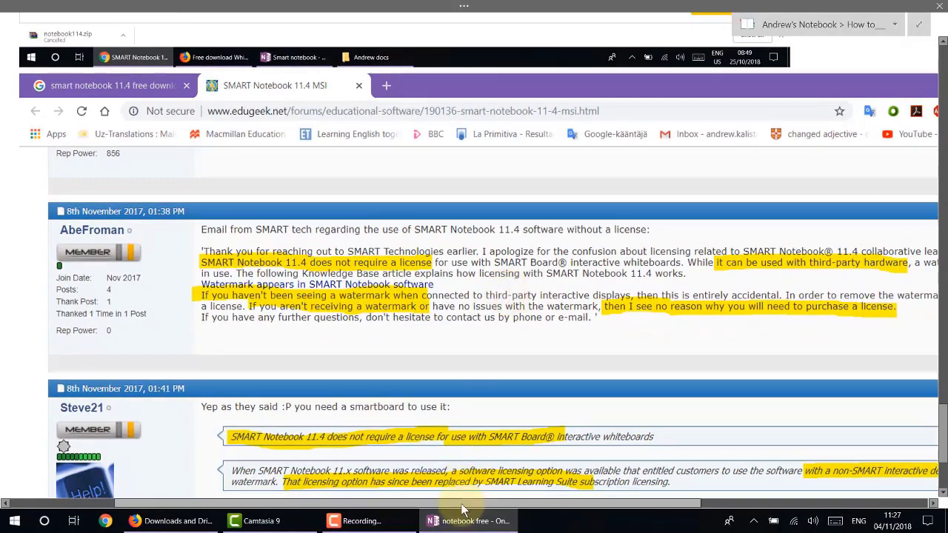
Drag the OneNote page across to read forum posts #8 and #9 on Notebook 11.4 licensing.
{"action": "left_click_drag", "start_coordinate": [462, 505], "coordinate": [556, 486]}
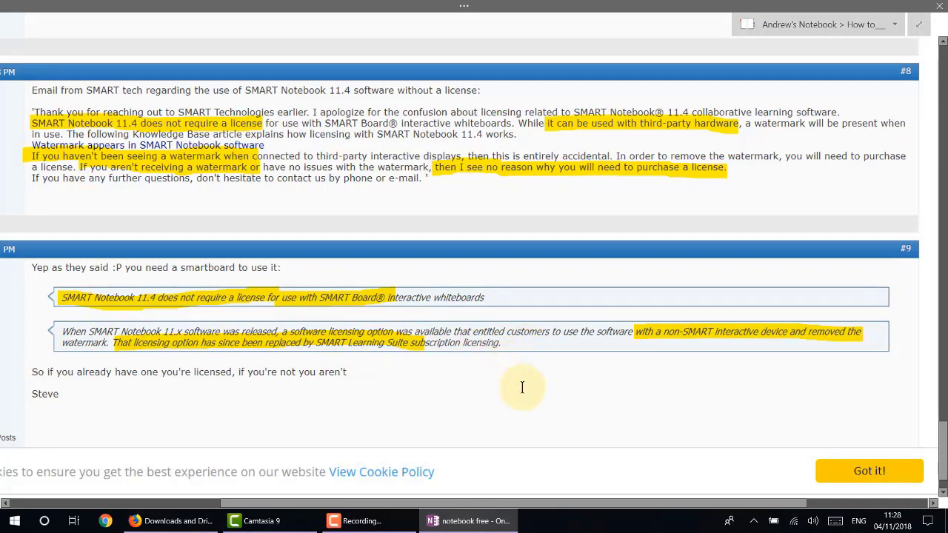
Minimise OneNote and download the Gallery Essentials 10.8 package, galleryessentials.zip (526 MB).
{"action": "left_click", "coordinate": [471, 523]}
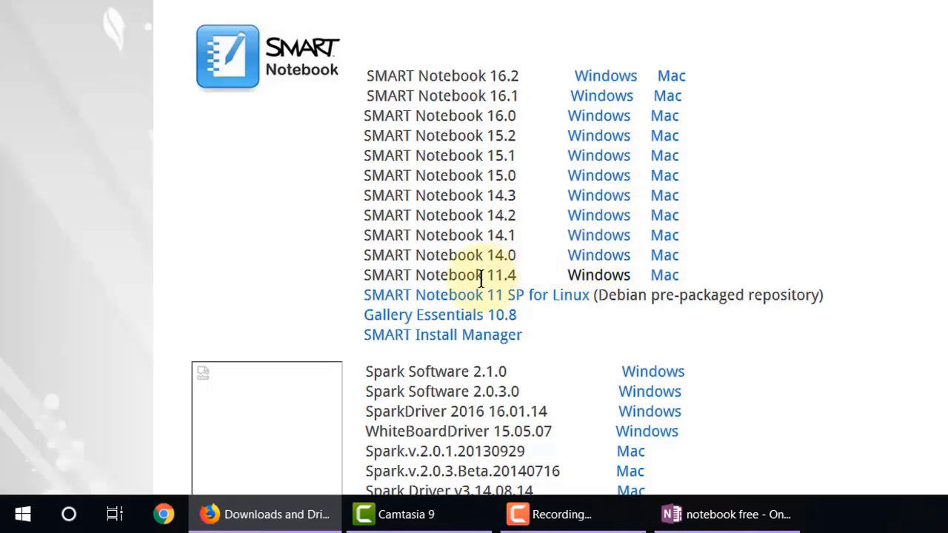
{"action": "left_click", "coordinate": [437, 319]}
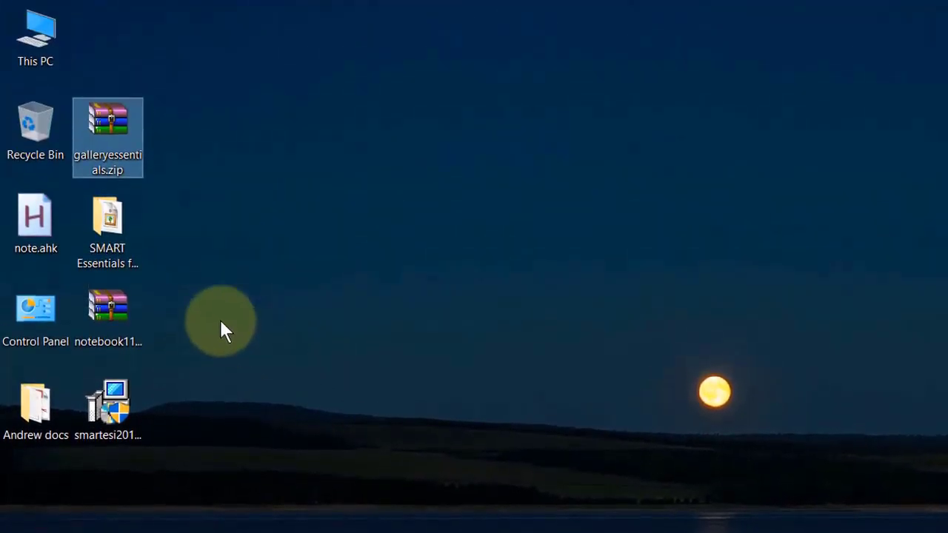
Extract smartesi2013decusbv2.exe from notebook114.zip onto the desktop.
{"action": "left_click", "coordinate": [111, 320]}
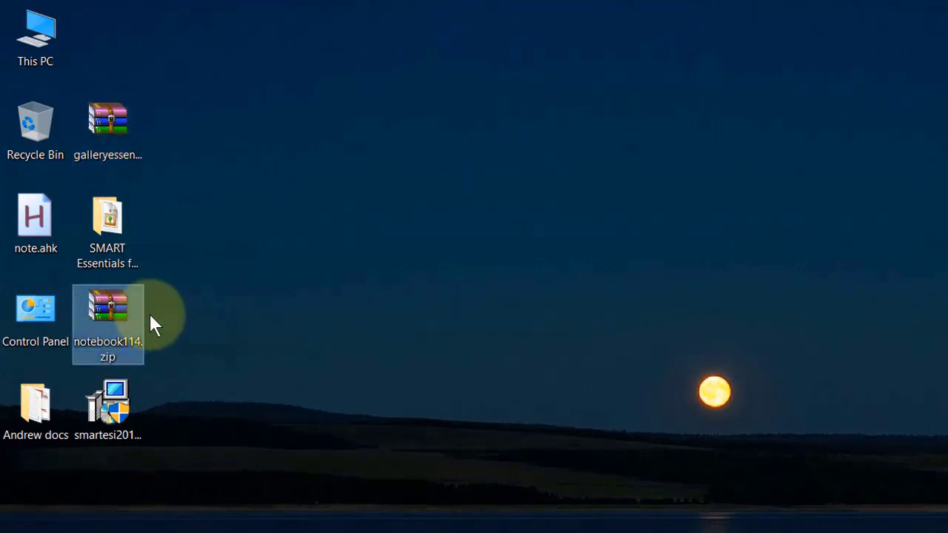
{"action": "double_click", "coordinate": [109, 312]}
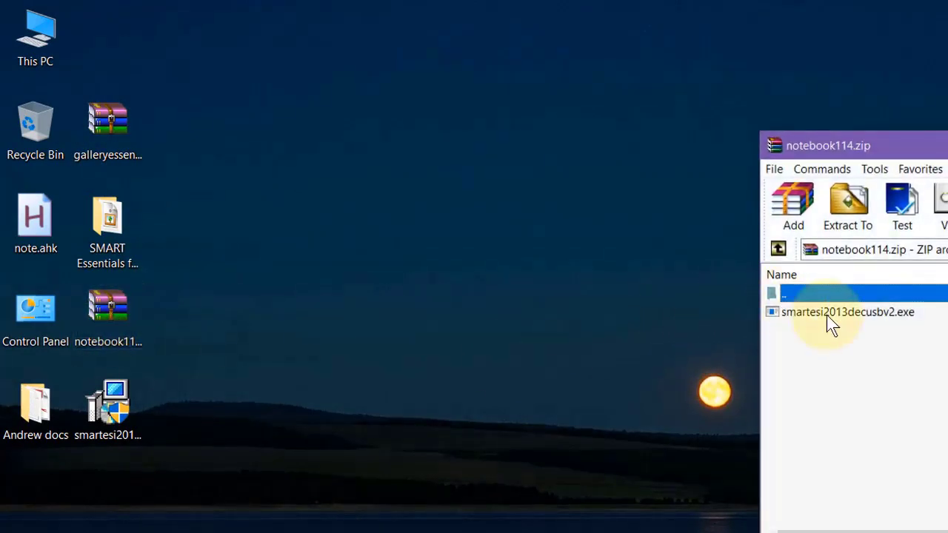
{"action": "left_click_drag", "start_coordinate": [829, 312], "coordinate": [111, 404]}
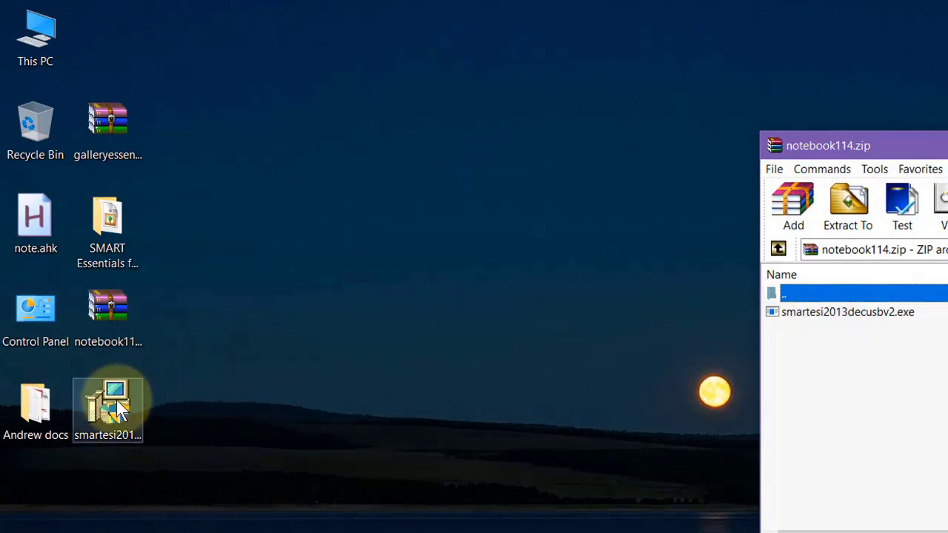
{"action": "key", "text": "alt+F4"}
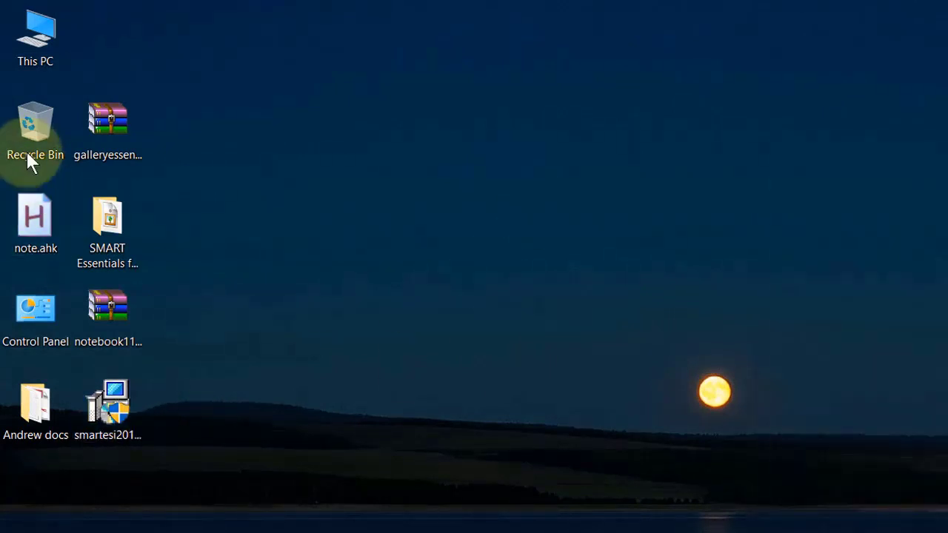
Inspect the SMARTEssentials.gallerycollection in the gallery files, then run the installer as administrator.
{"action": "double_click", "coordinate": [139, 148]}
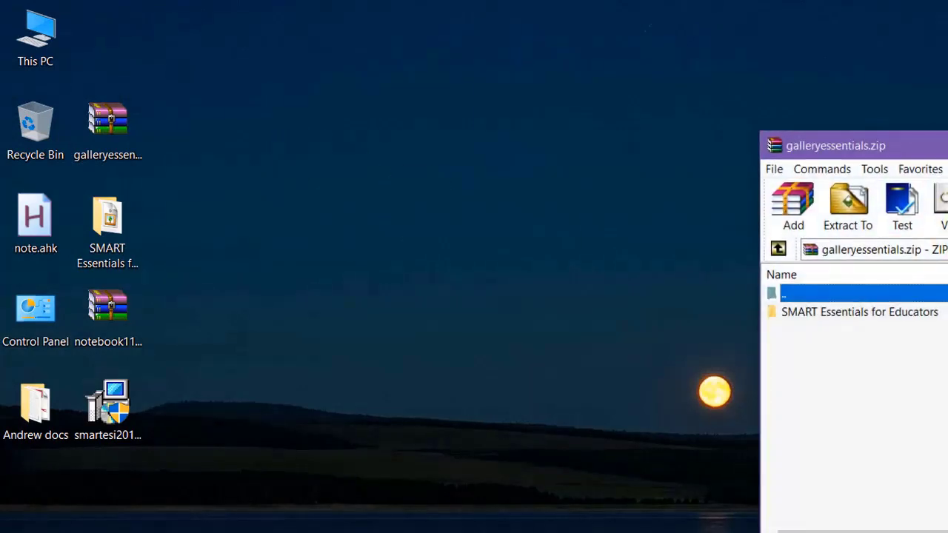
{"action": "key", "text": "alt+F4"}
{"action": "double_click", "coordinate": [119, 230]}
{"action": "left_click", "coordinate": [808, 261]}
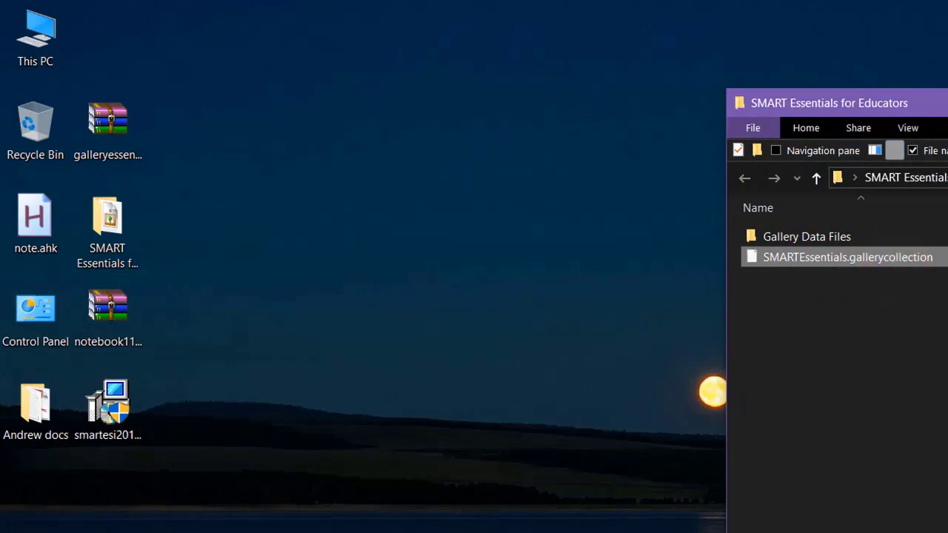
{"action": "key", "text": "alt+F4"}
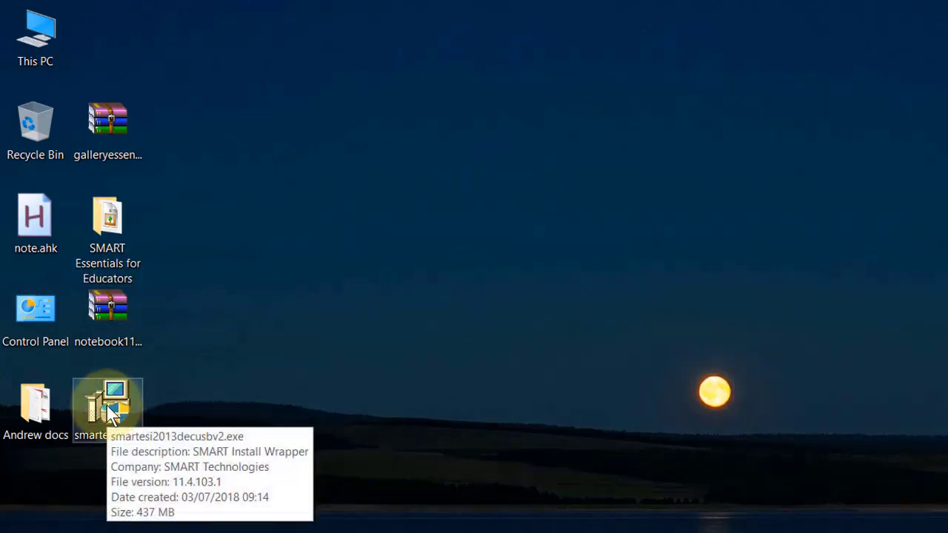
{"action": "right_click", "coordinate": [108, 410]}
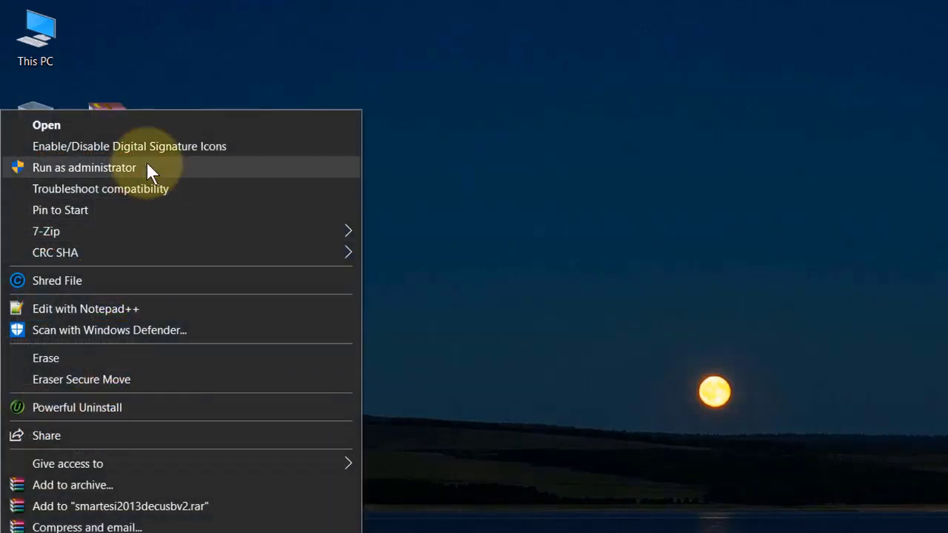
{"action": "left_click", "coordinate": [148, 168]}
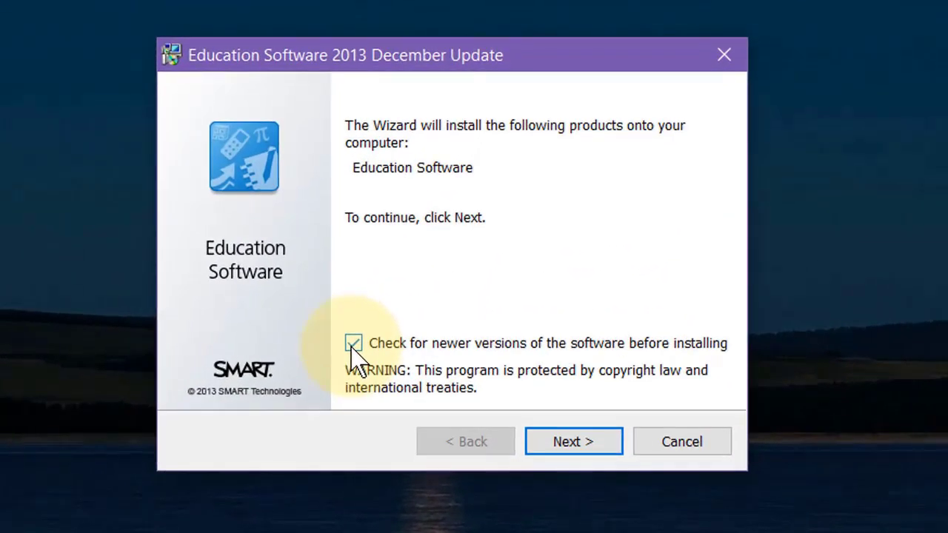
Skip the newer-version check, accept the licence, and keep the default install folder.
{"action": "left_click", "coordinate": [353, 344]}
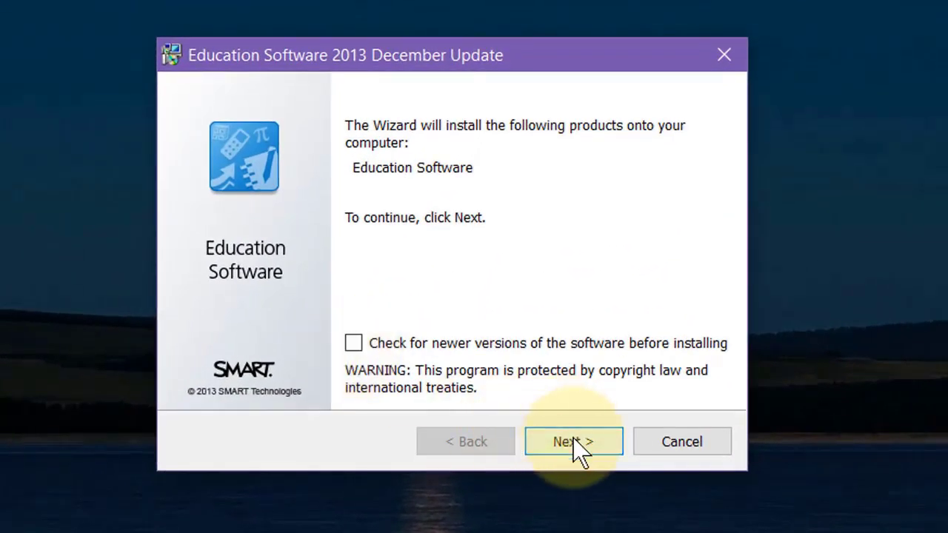
{"action": "left_click", "coordinate": [572, 441]}
{"action": "left_click", "coordinate": [231, 351]}
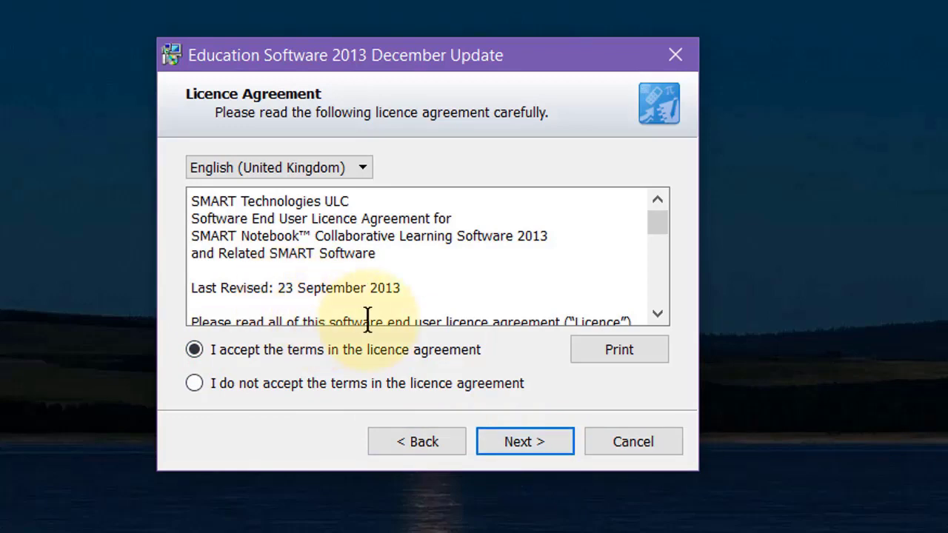
{"action": "mouse_move", "coordinate": [658, 226]}
{"action": "left_mouse_down"}
{"action": "mouse_move", "coordinate": [652, 252]}
{"action": "mouse_move", "coordinate": [649, 202]}
{"action": "left_mouse_up"}
{"action": "left_click", "coordinate": [540, 448]}
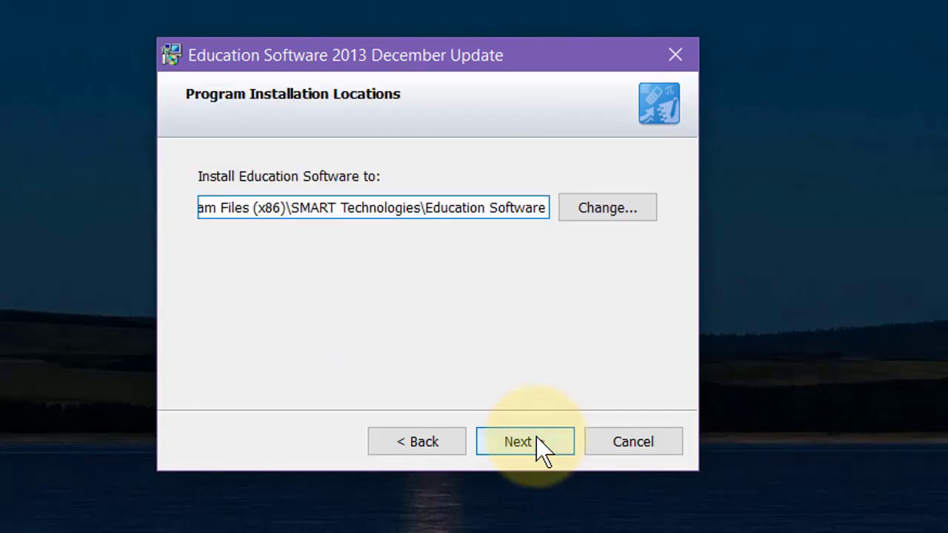
{"action": "left_click", "coordinate": [537, 438]}
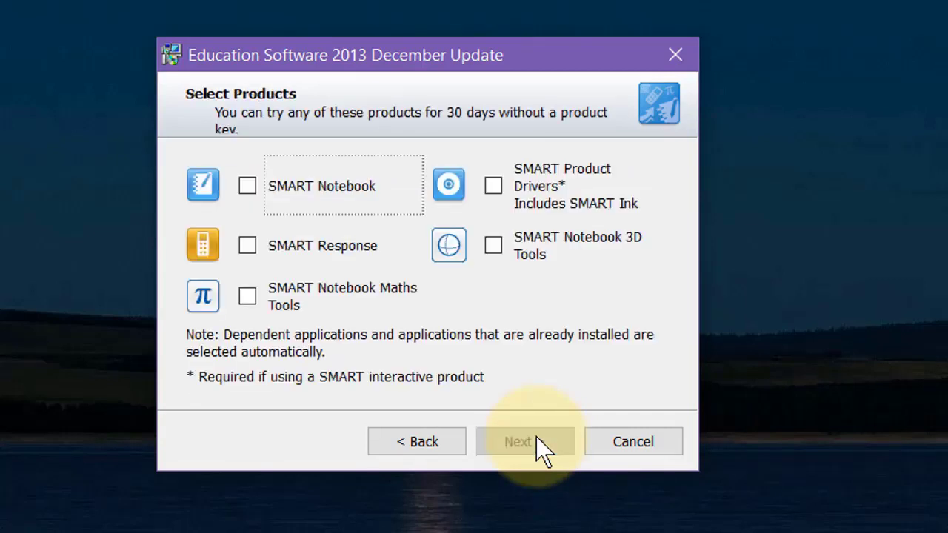
Select SMART Notebook, keep System Menu at startup, and opt out of Customer Experience sharing.
{"action": "left_click", "coordinate": [249, 192]}
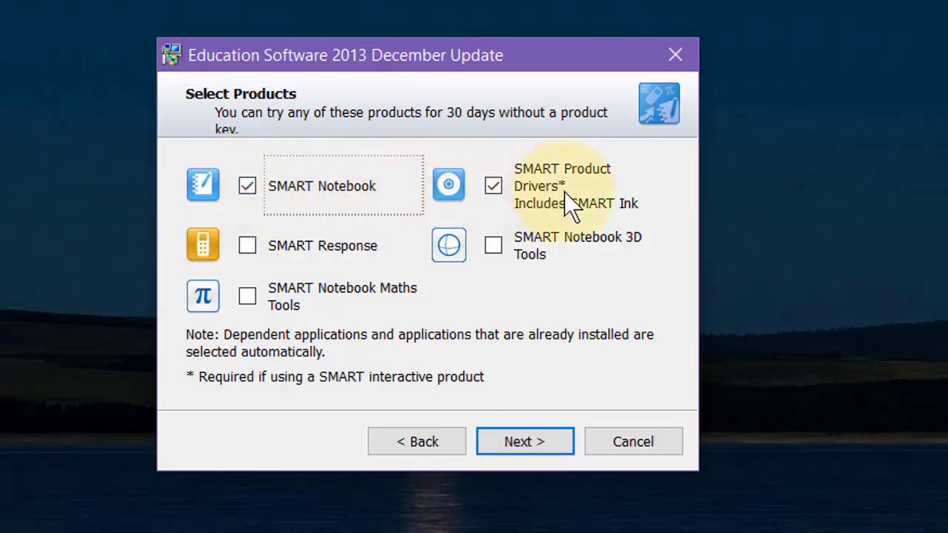
{"action": "left_click", "coordinate": [508, 446]}
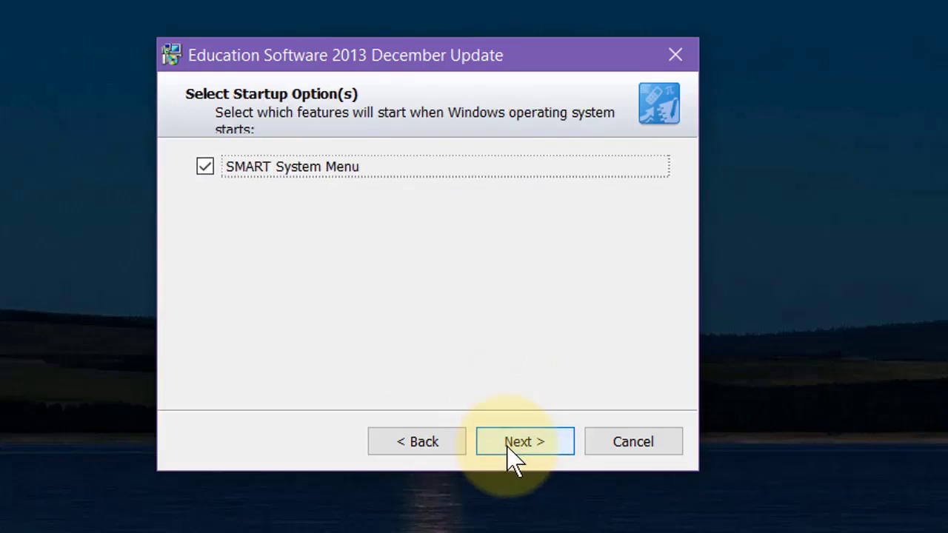
{"action": "left_click", "coordinate": [512, 460]}
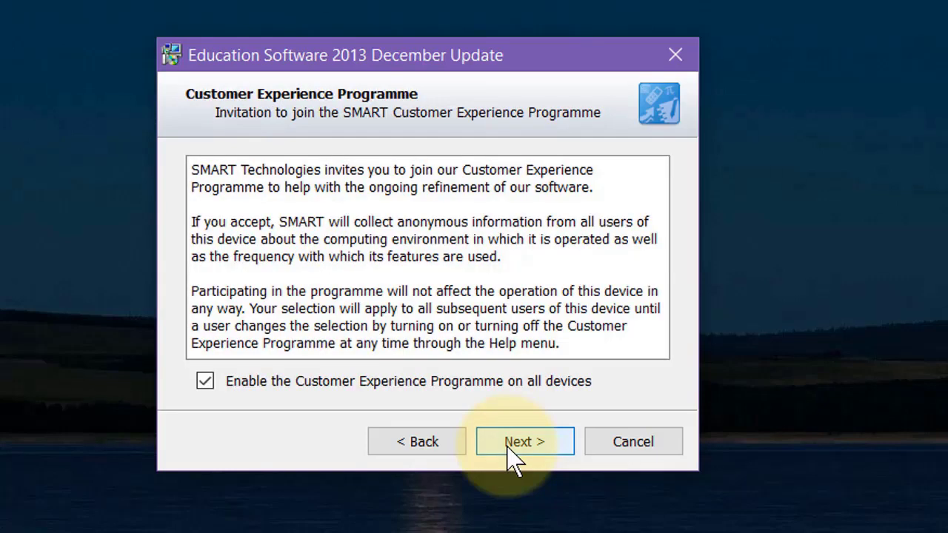
{"action": "left_click", "coordinate": [205, 382]}
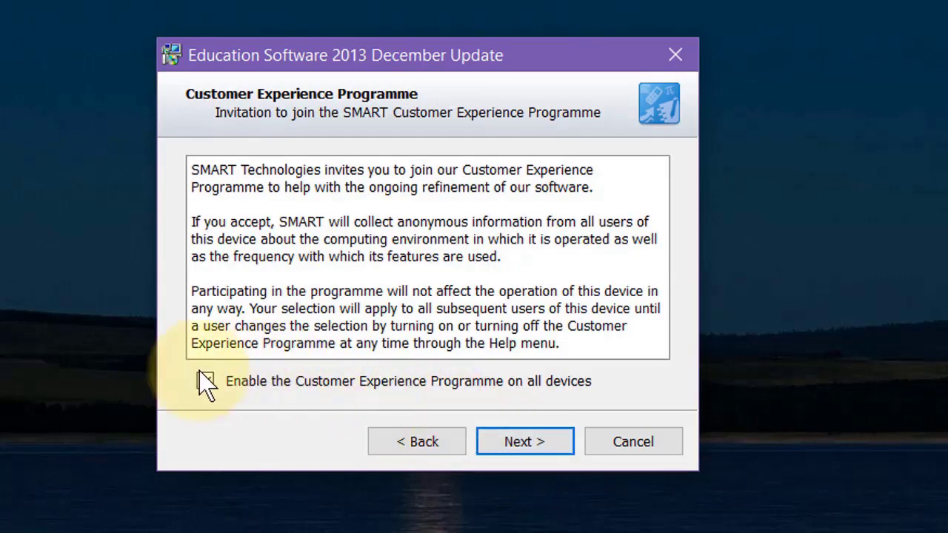
{"action": "left_click", "coordinate": [205, 381]}
{"action": "left_click", "coordinate": [206, 383]}
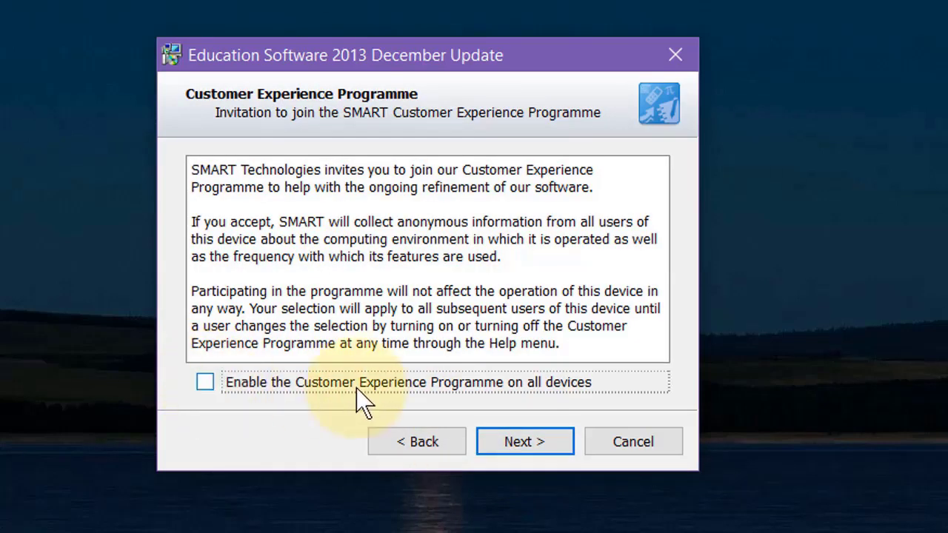
{"action": "left_click", "coordinate": [518, 444]}
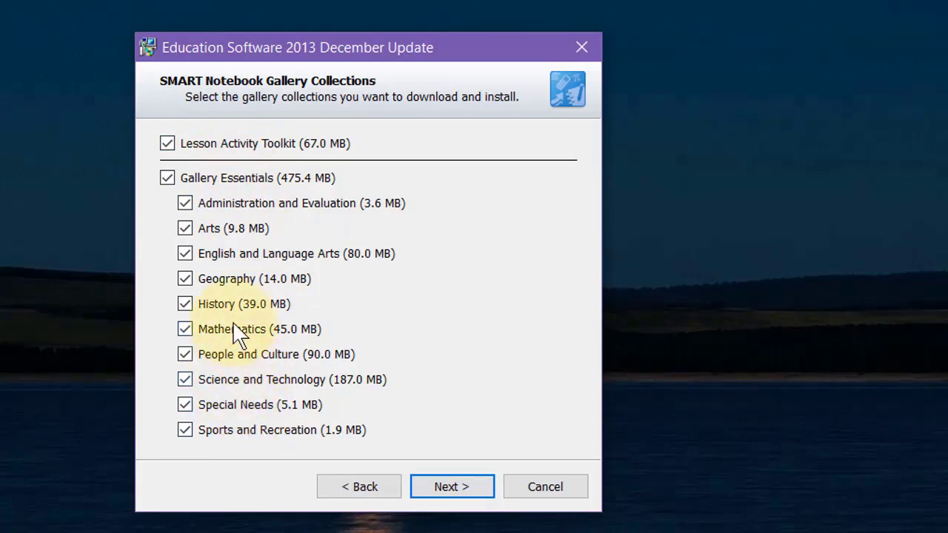
Keep all Gallery Essentials collections and English (United Kingdom) only, reaching the install summary.
{"action": "left_click", "coordinate": [167, 178]}
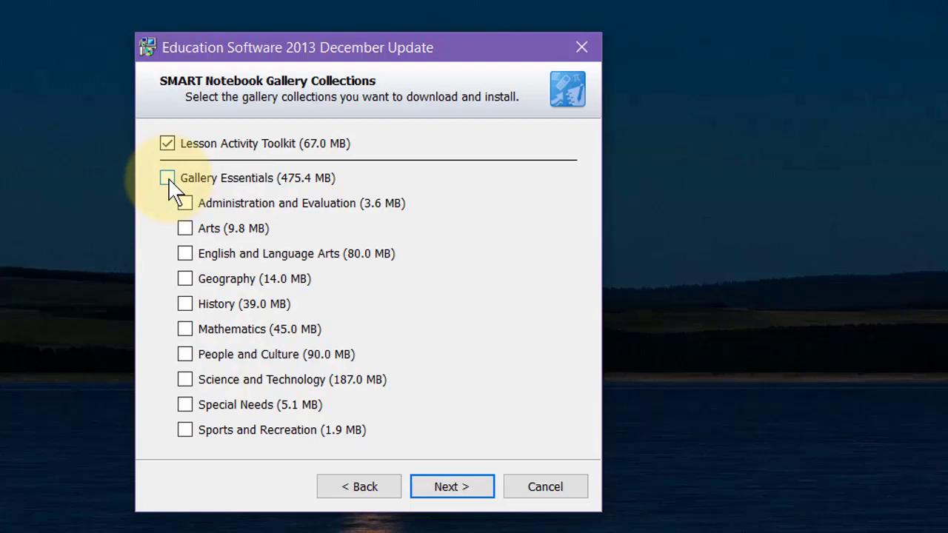
{"action": "left_click", "coordinate": [168, 179]}
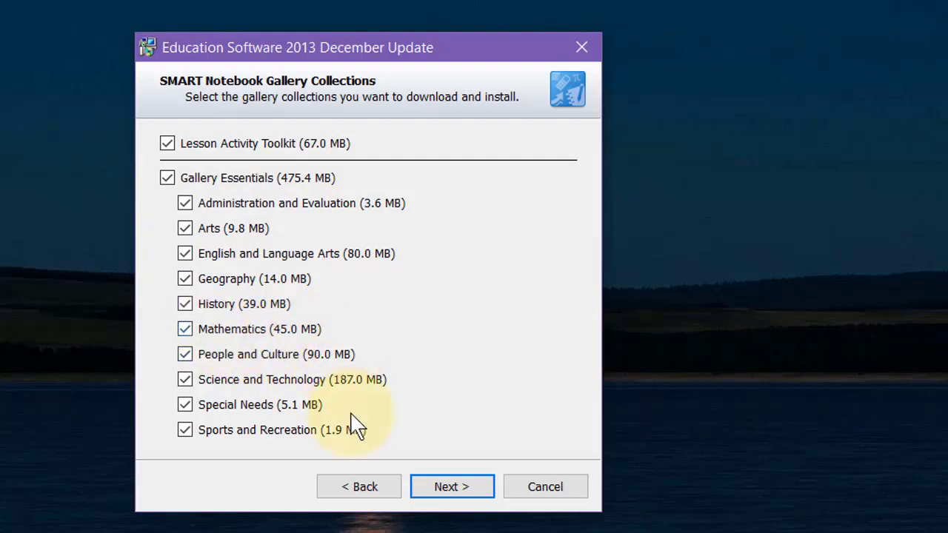
{"action": "left_click", "coordinate": [449, 493]}
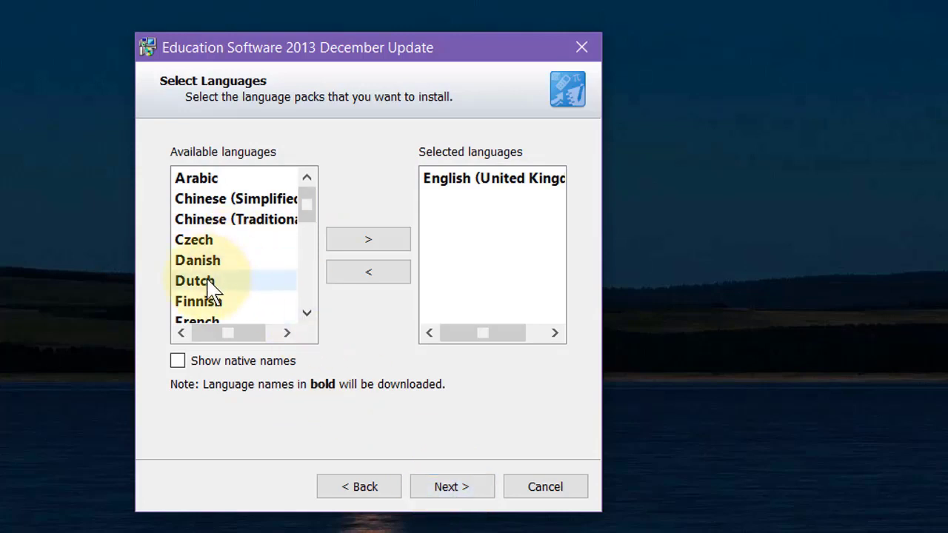
{"action": "left_click", "coordinate": [445, 489]}
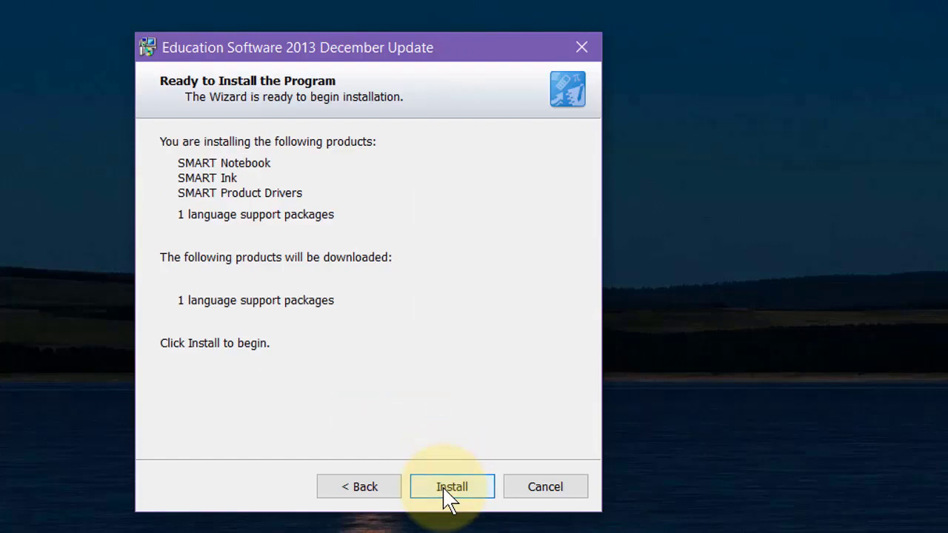
Run the installation of Notebook, Ink and Product Drivers to 100% and finish the wizard.
{"action": "left_click", "coordinate": [444, 489]}
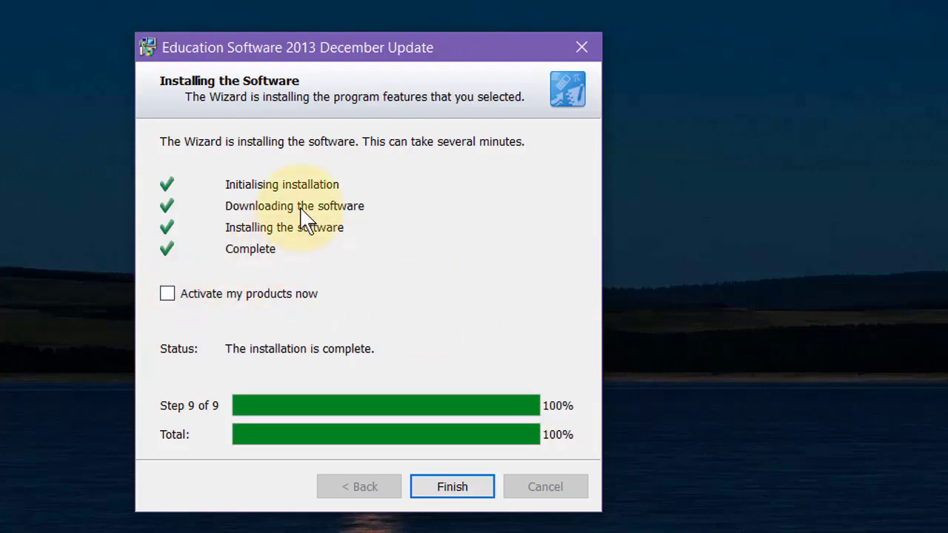
{"action": "left_click", "coordinate": [453, 489]}
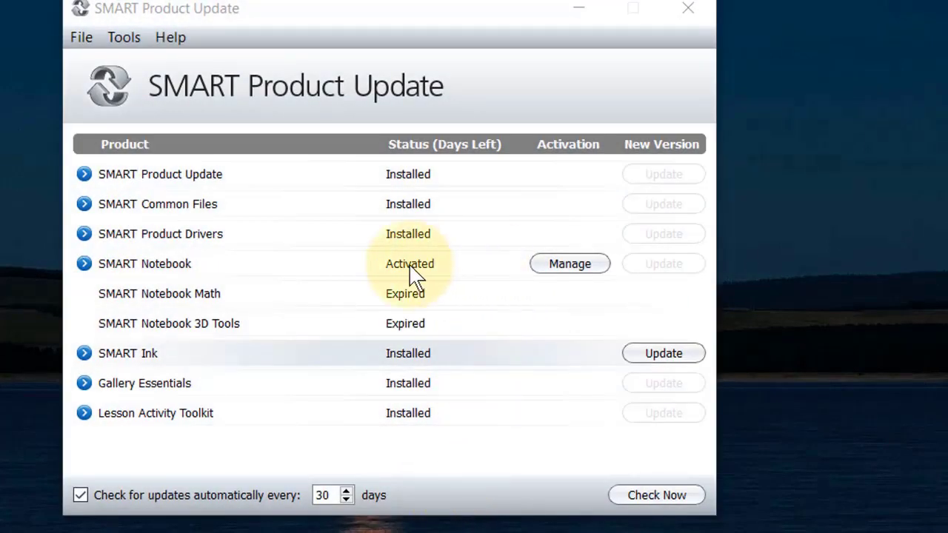
Disable automatic update checks, view SMART Notebook's activation details without changes, then close SMART Product Update.
{"action": "left_click", "coordinate": [80, 496]}
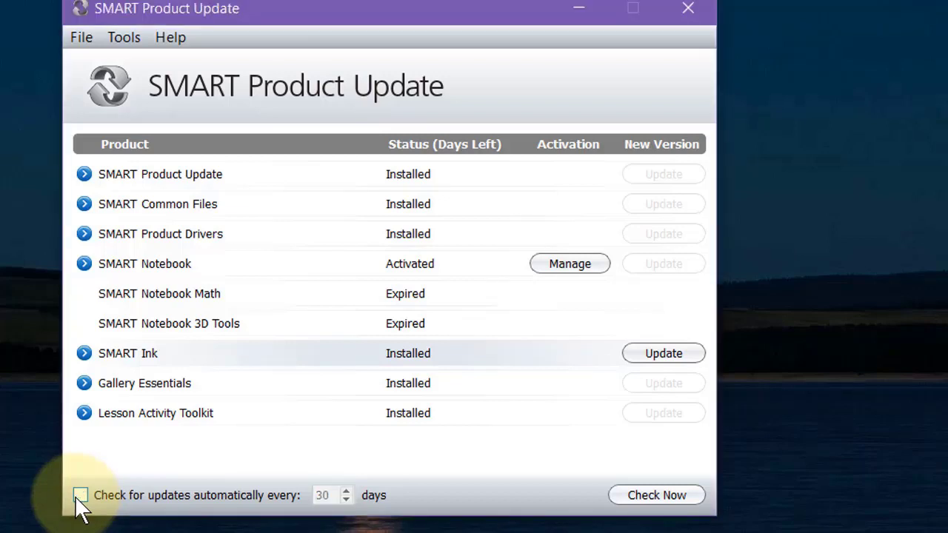
{"action": "left_click", "coordinate": [572, 268]}
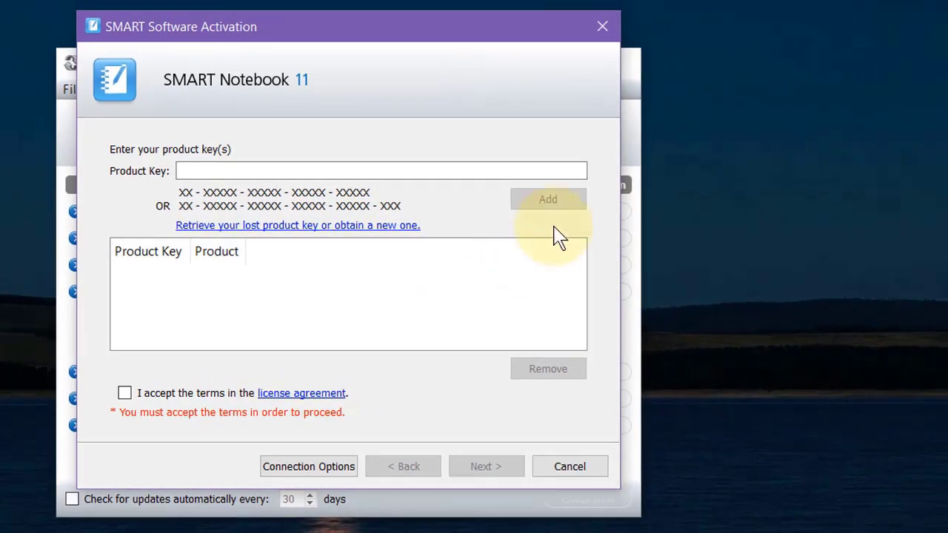
{"action": "left_click", "coordinate": [605, 28]}
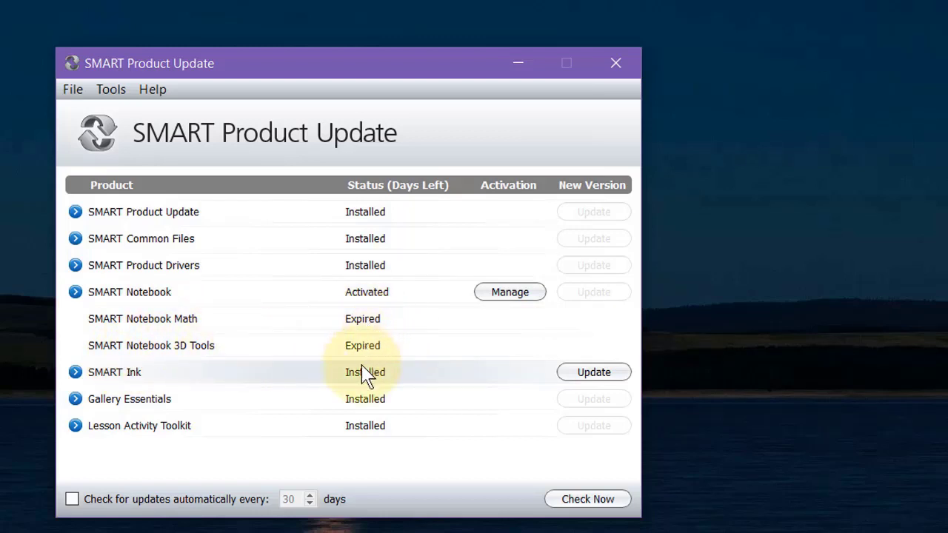
{"action": "left_click", "coordinate": [617, 65]}
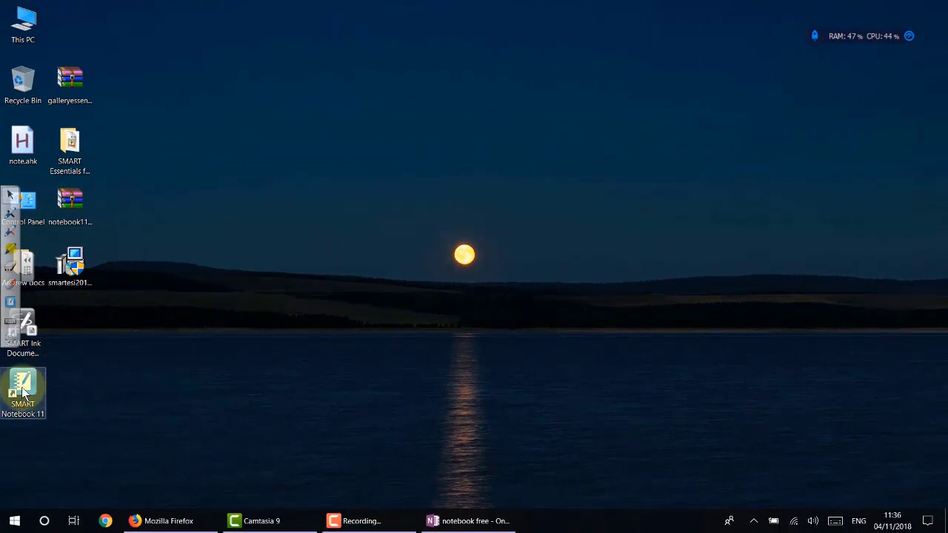
Launch SMART Notebook 11 from its desktop shortcut and maximise the blank Untitled notebook window.
{"action": "double_click", "coordinate": [24, 394]}
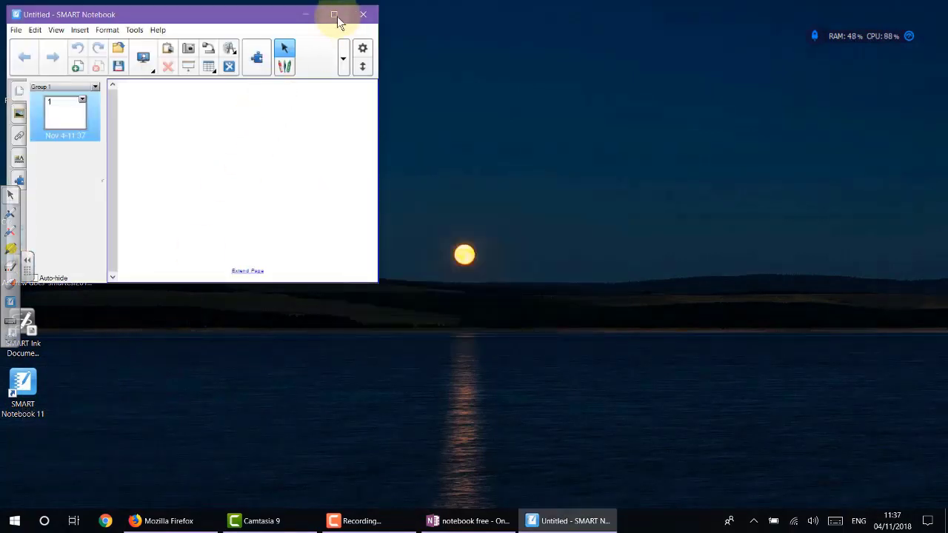
{"action": "left_click", "coordinate": [334, 15]}
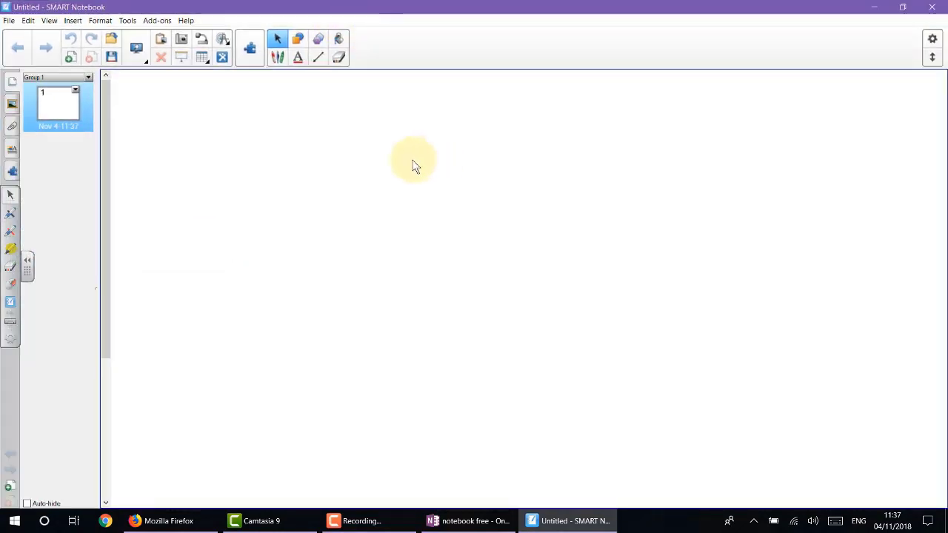